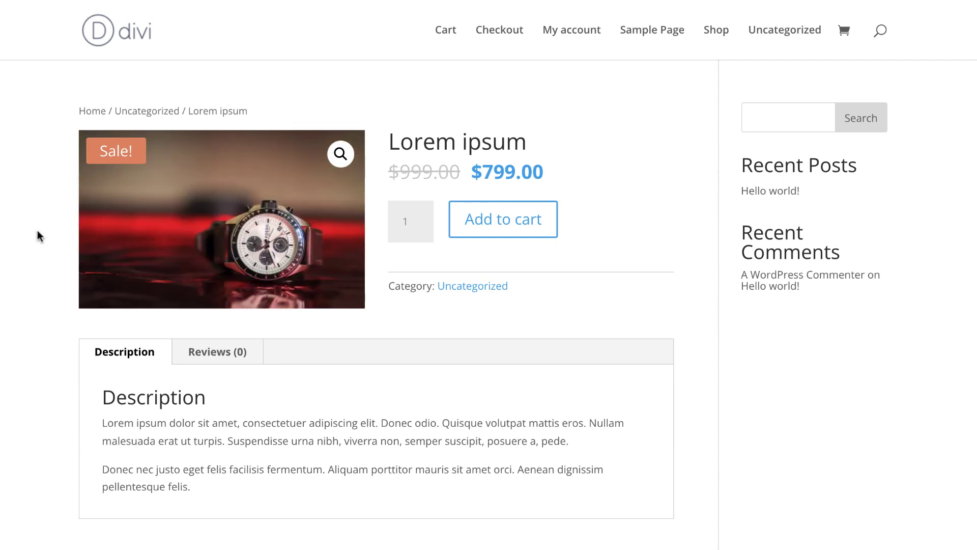
Step: Add the Lorem ipsum watch to the cart from its product page on the plain Divi store
scroll(38, 230, "down", 5)
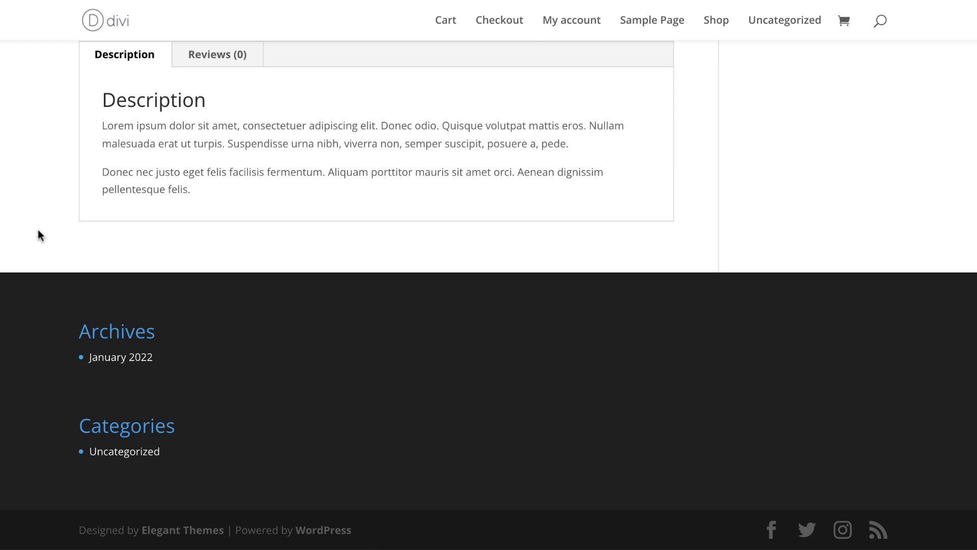
scroll(38, 235, "up", 5)
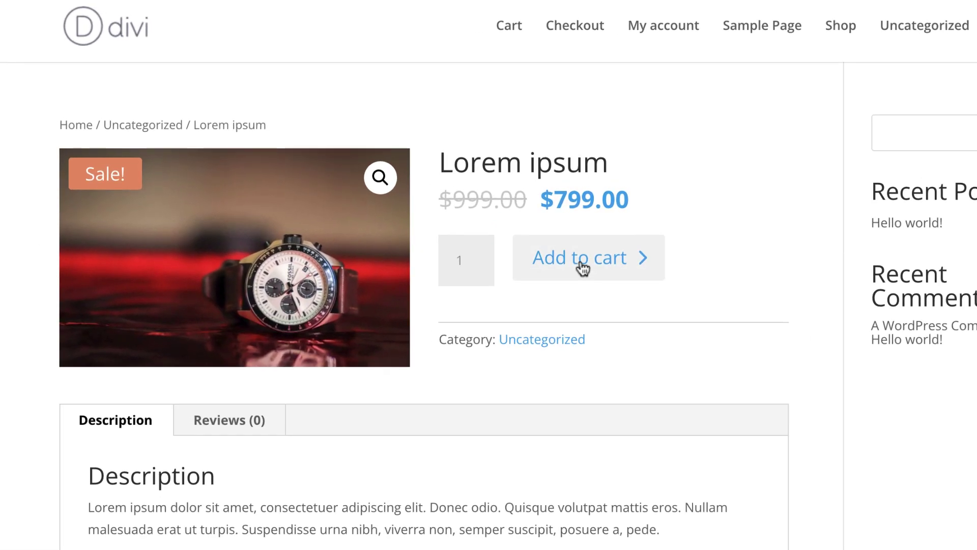
left_click(583, 268)
scroll(78, 383, "down", 2)
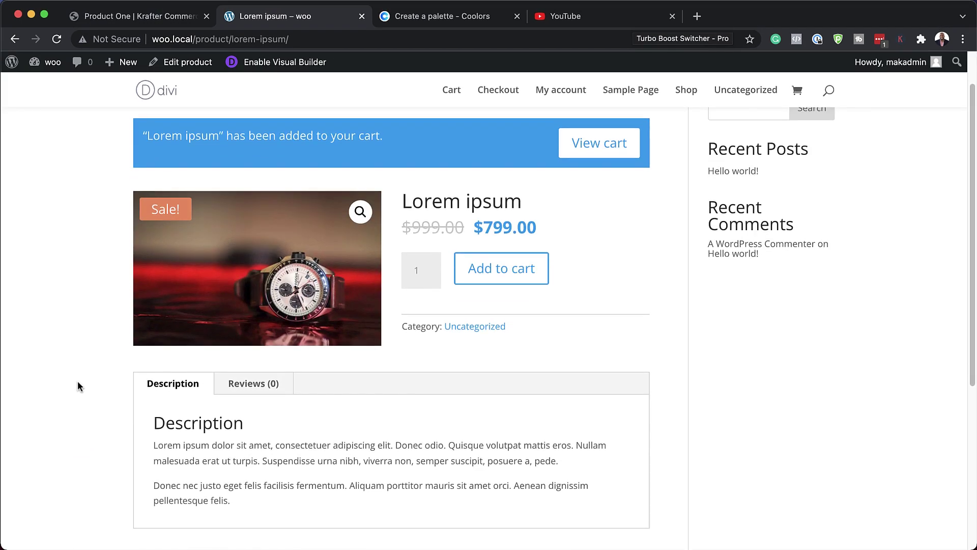
scroll(77, 381, "down", 1)
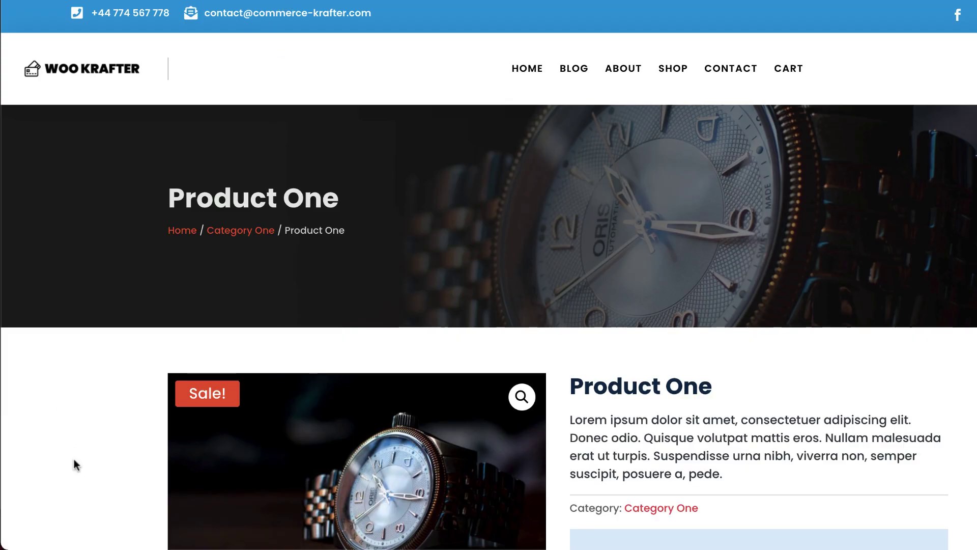
Step: Add Product One to the Woo Krafter cart and check out, reaching a $79.00 order total
scroll(76, 455, "down", 4)
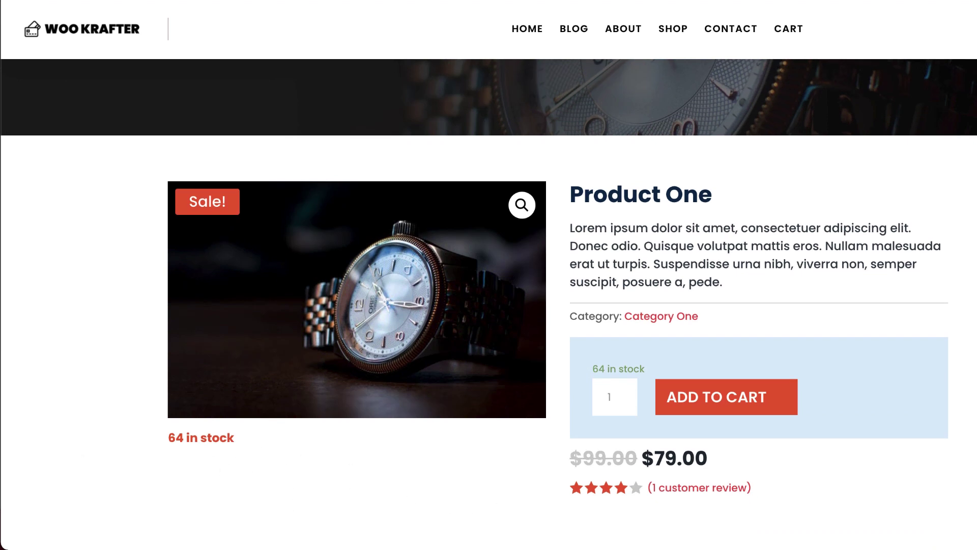
scroll(30, 389, "down", 5)
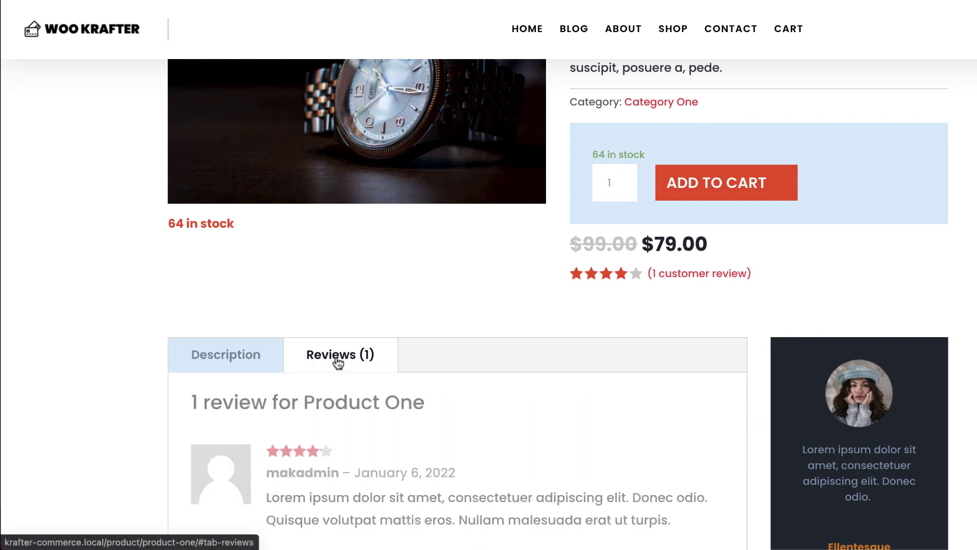
scroll(117, 356, "down", 2)
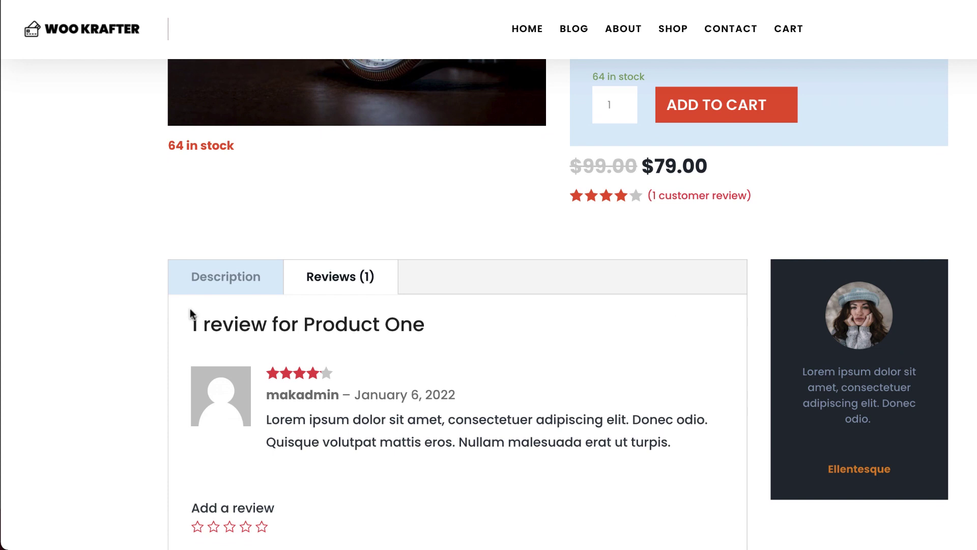
scroll(118, 338, "up", 1)
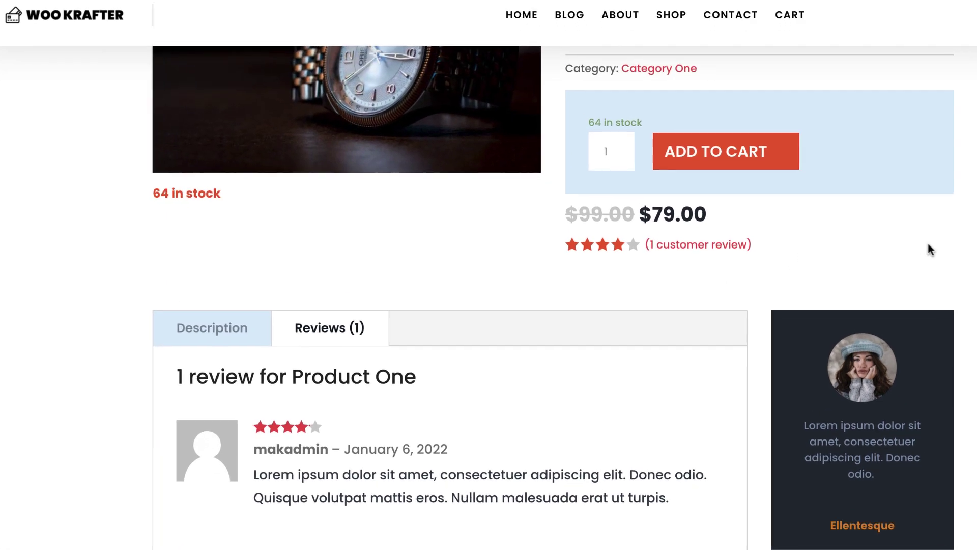
scroll(930, 250, "up", 2)
left_click(728, 253)
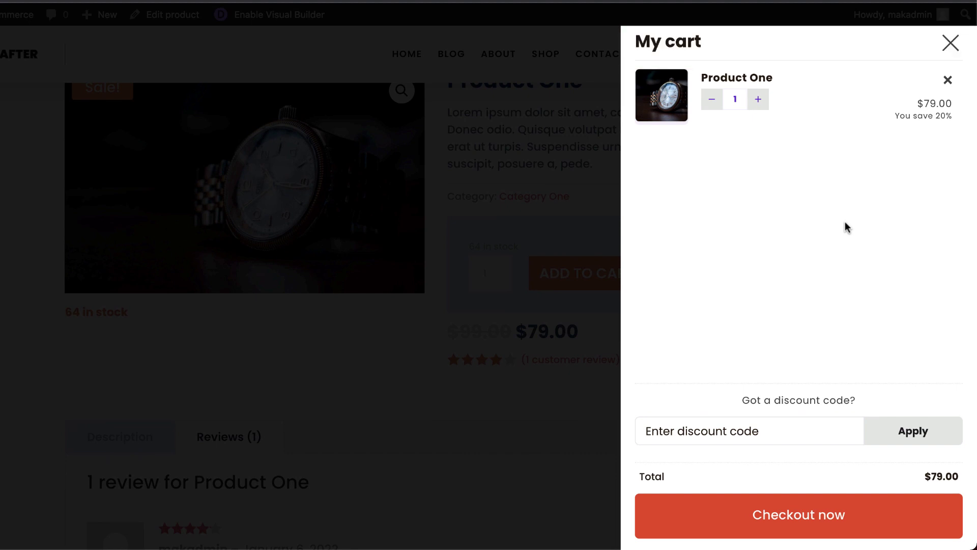
left_click(807, 524)
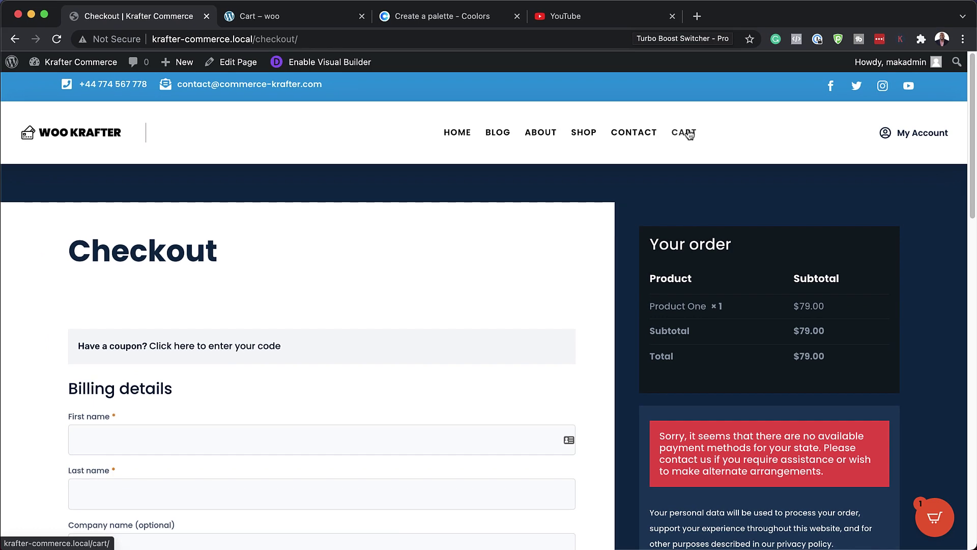
Step: Go back to the woo.local site's wp-admin Dashboard with its WooCommerce Setup panel
scroll(927, 212, "down", 2)
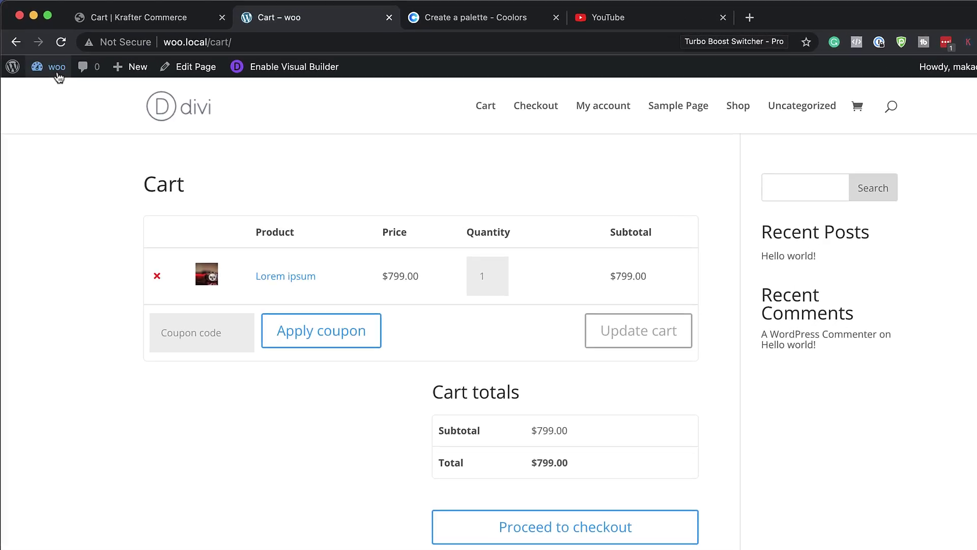
mouse_move(59, 70)
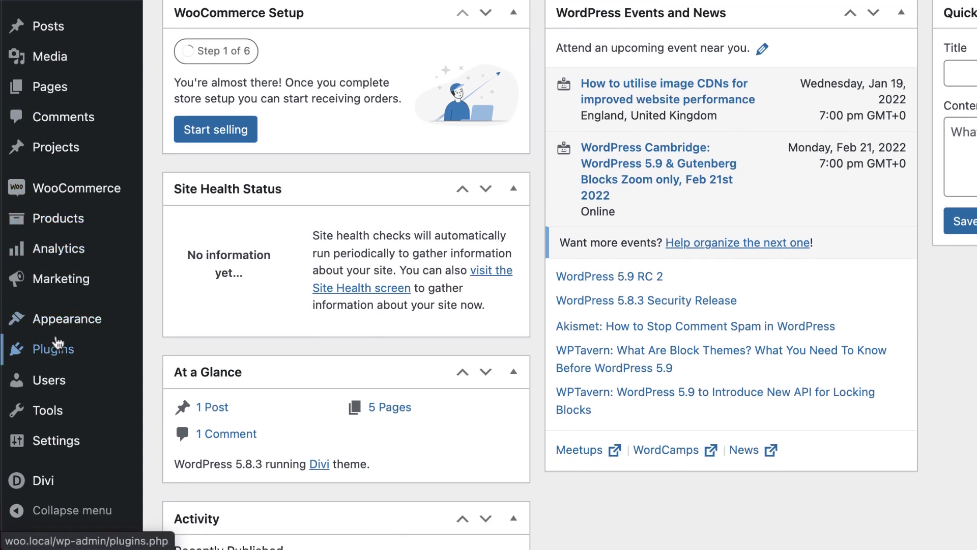
Step: Upload woo-krafter.zip as a new plugin, install it, and activate WOO Krafter 1.0
scroll(58, 343, "down", 5)
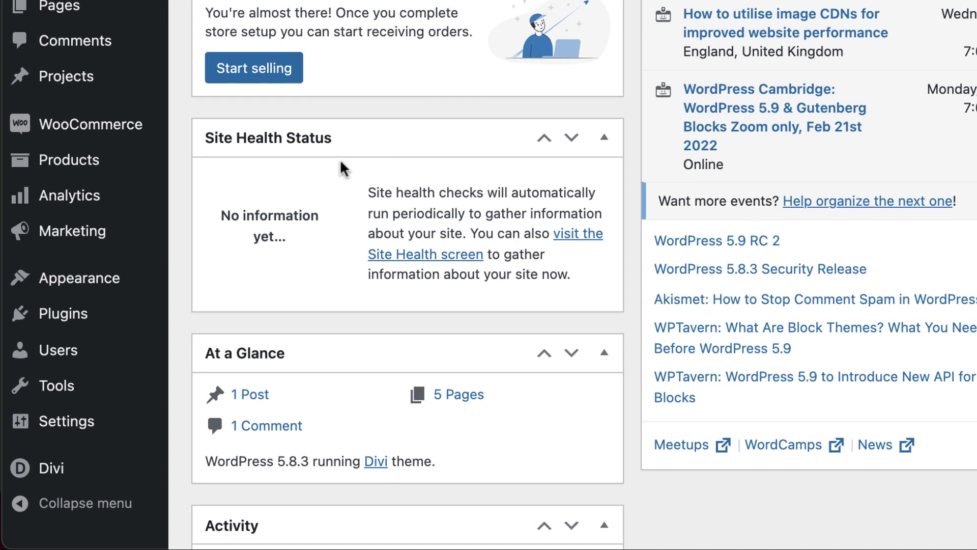
mouse_move(77, 327)
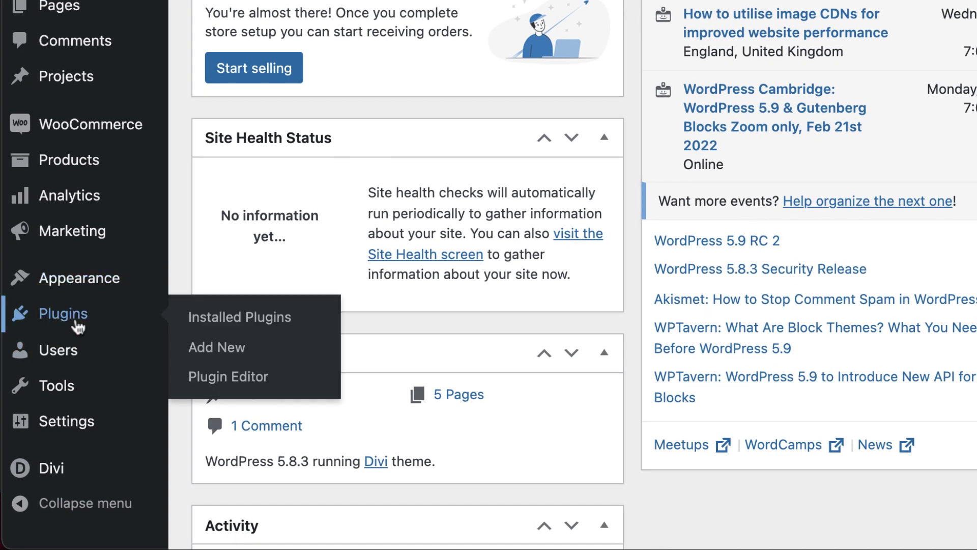
left_click(212, 359)
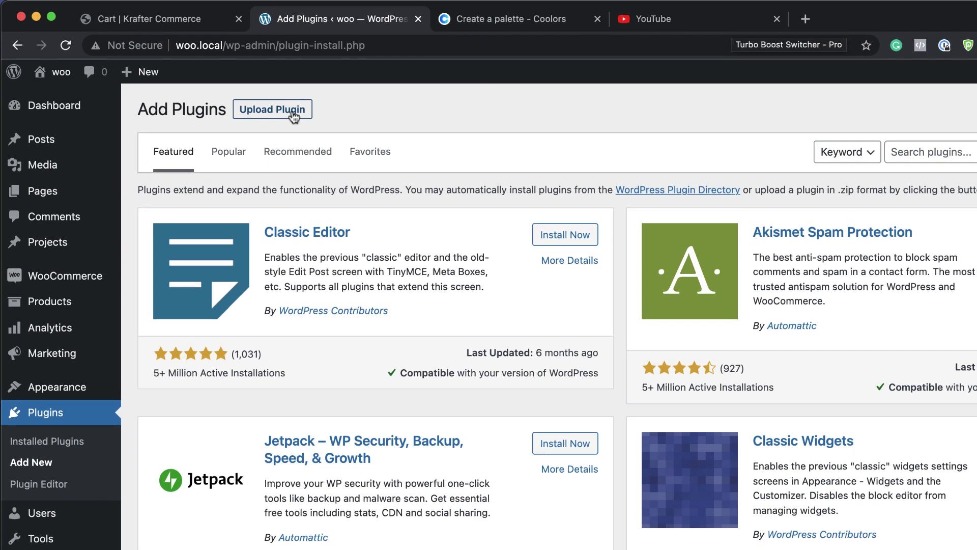
left_click(293, 116)
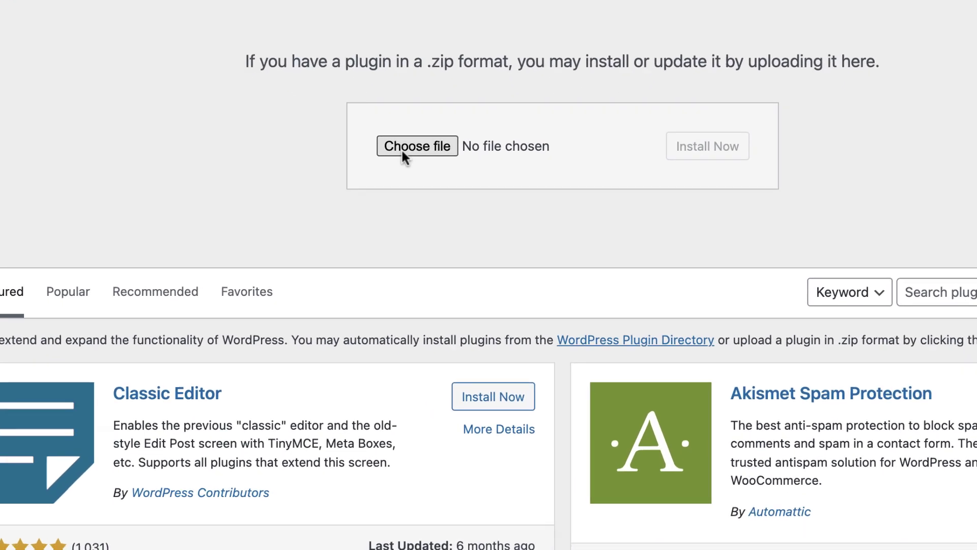
left_click(398, 145)
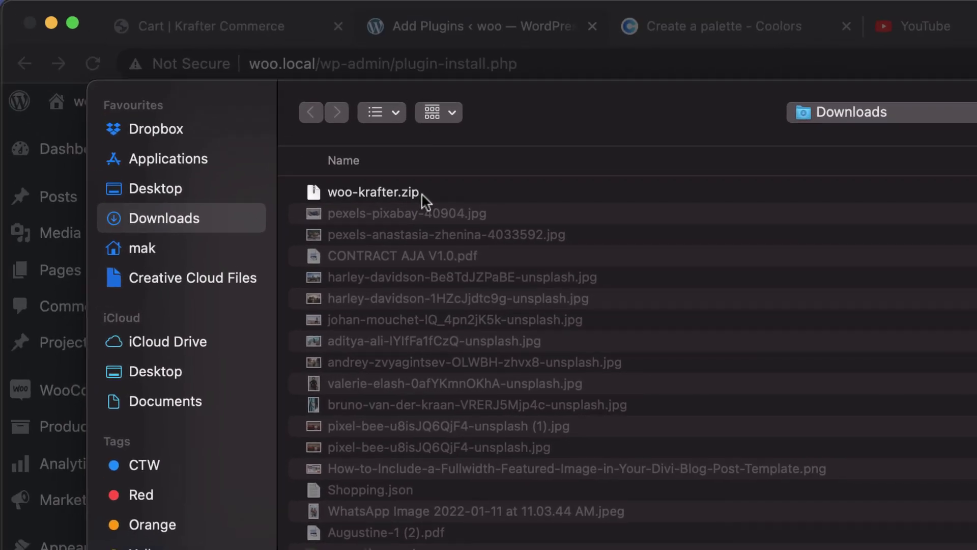
double_click(422, 194)
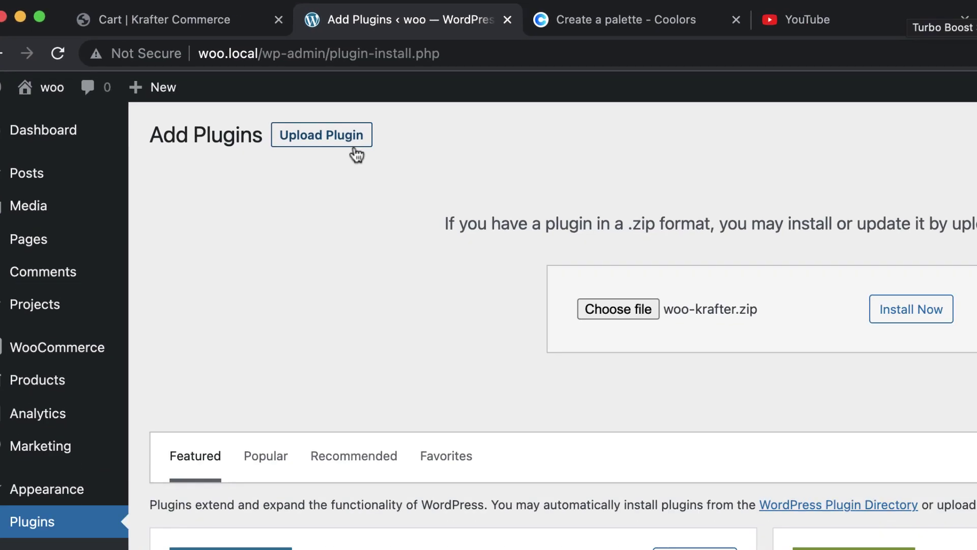
left_click(679, 183)
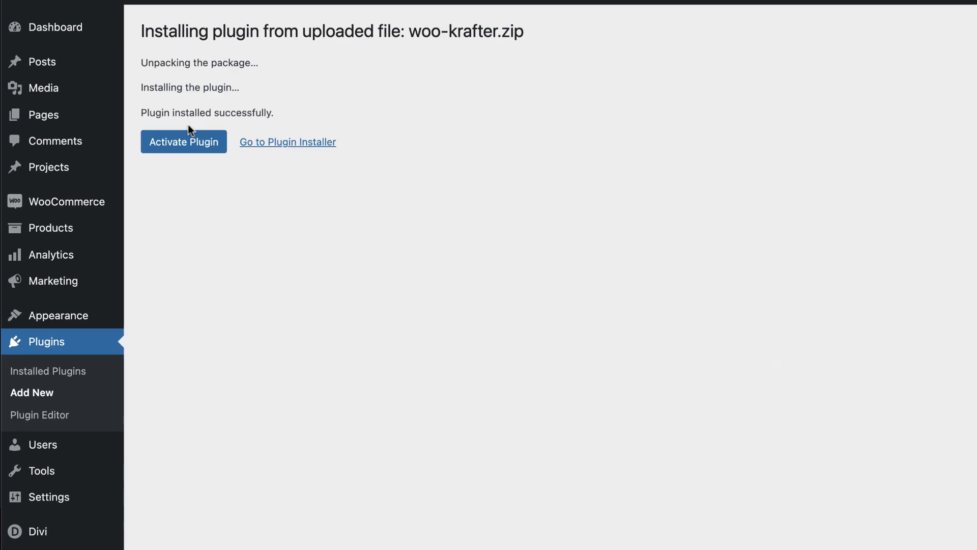
left_click(193, 149)
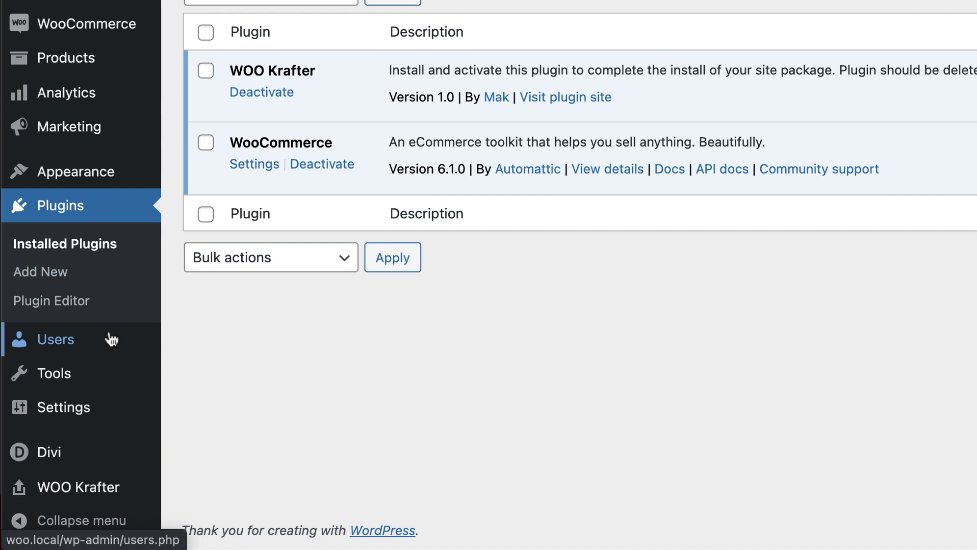
Step: Review the WOO Krafter import page, leaving all Include toggles on down to Begin site import!
left_click(110, 497)
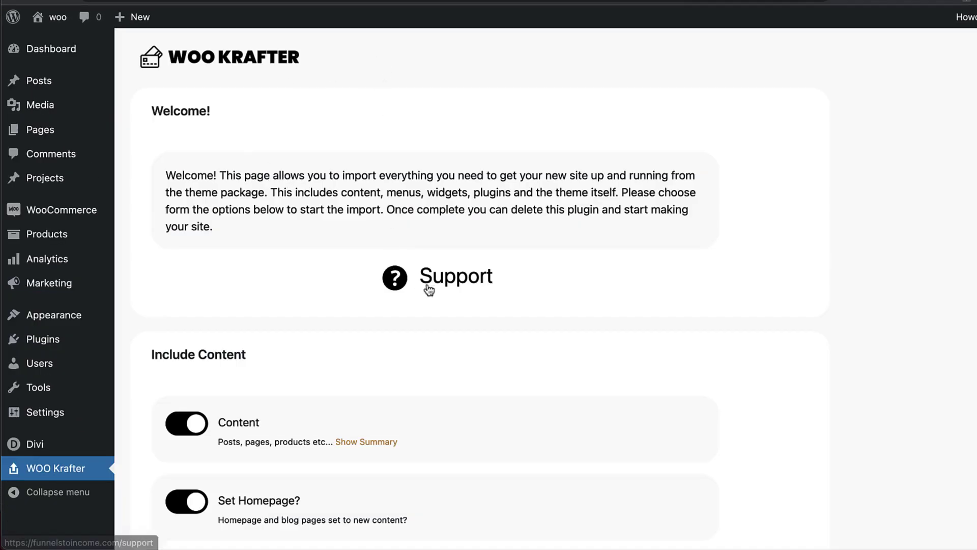
scroll(569, 312, "down", 3)
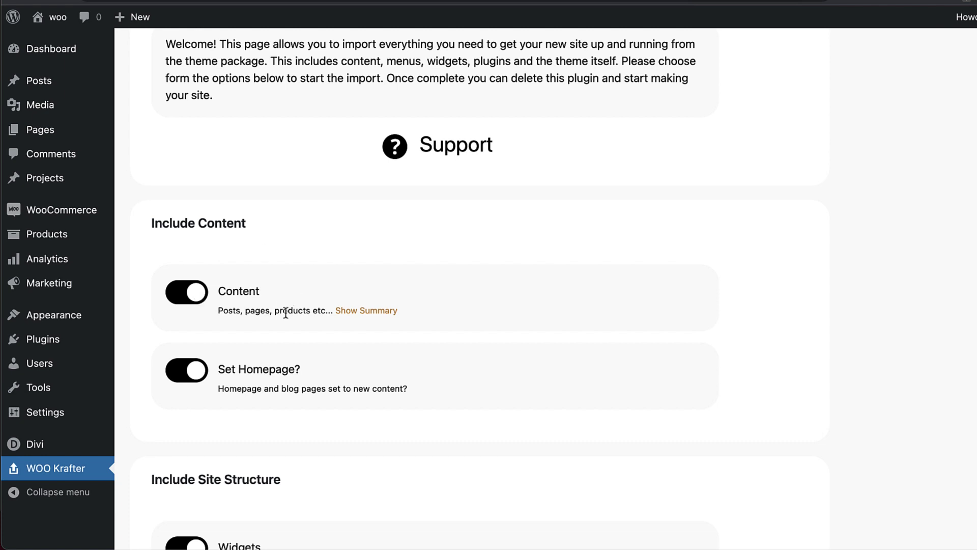
scroll(296, 353, "down", 1)
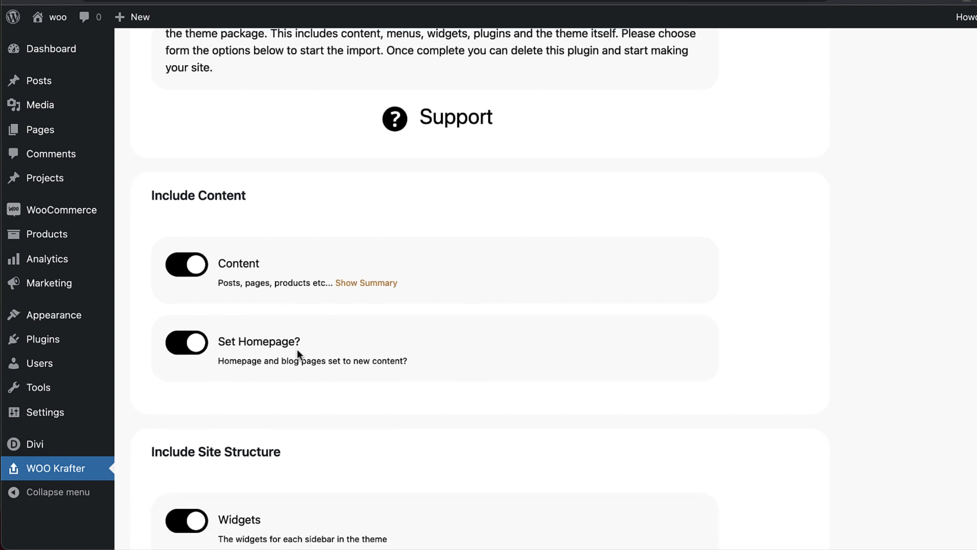
scroll(332, 359, "down", 1)
scroll(332, 357, "down", 2)
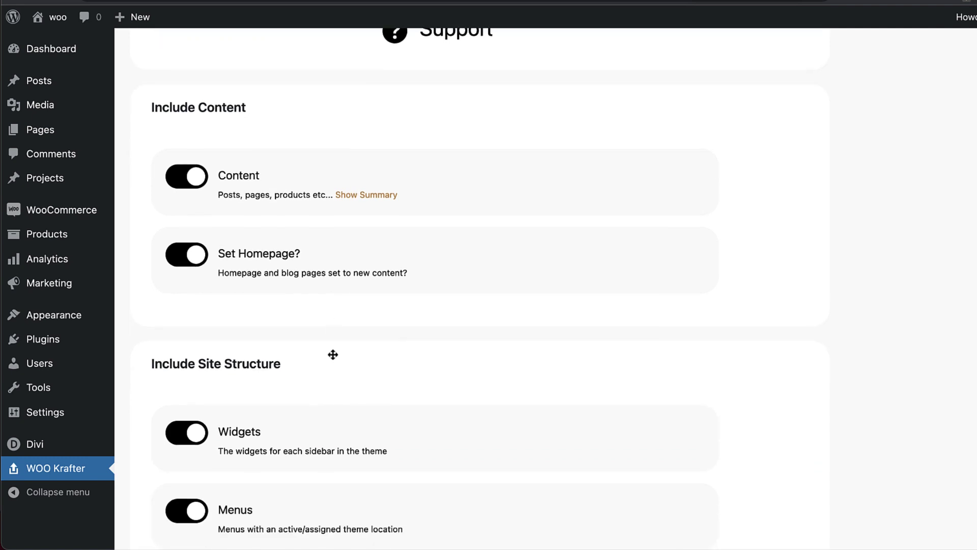
scroll(283, 399, "down", 1)
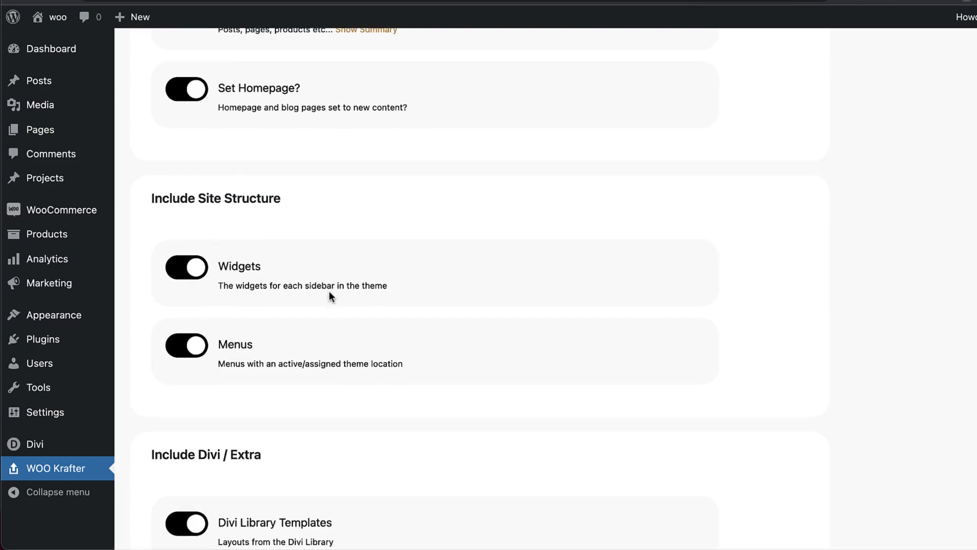
scroll(330, 293, "down", 5)
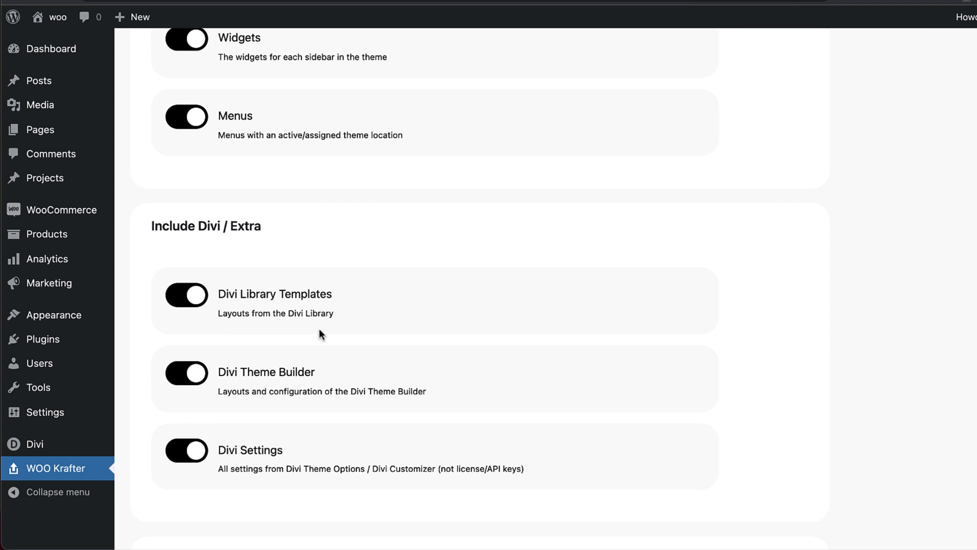
scroll(323, 405, "down", 2)
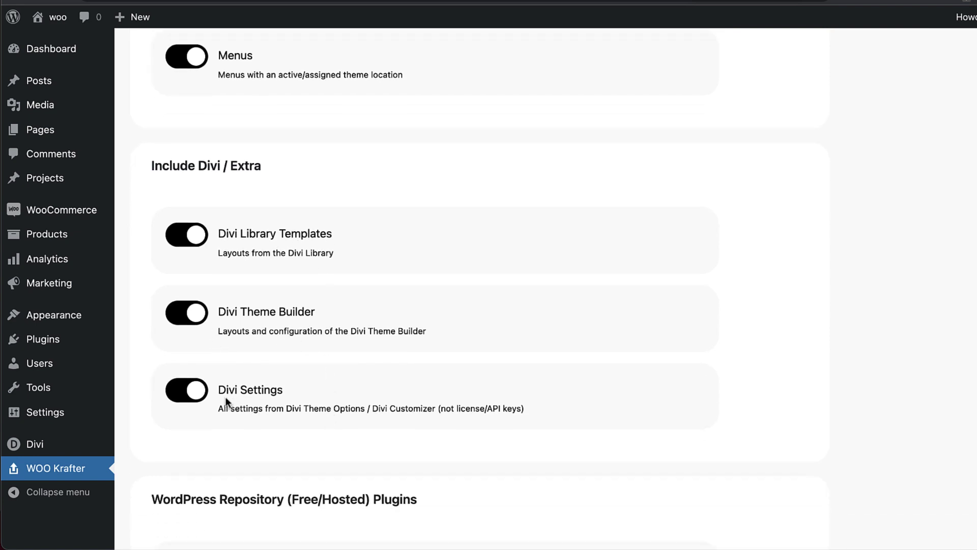
scroll(355, 406, "down", 9)
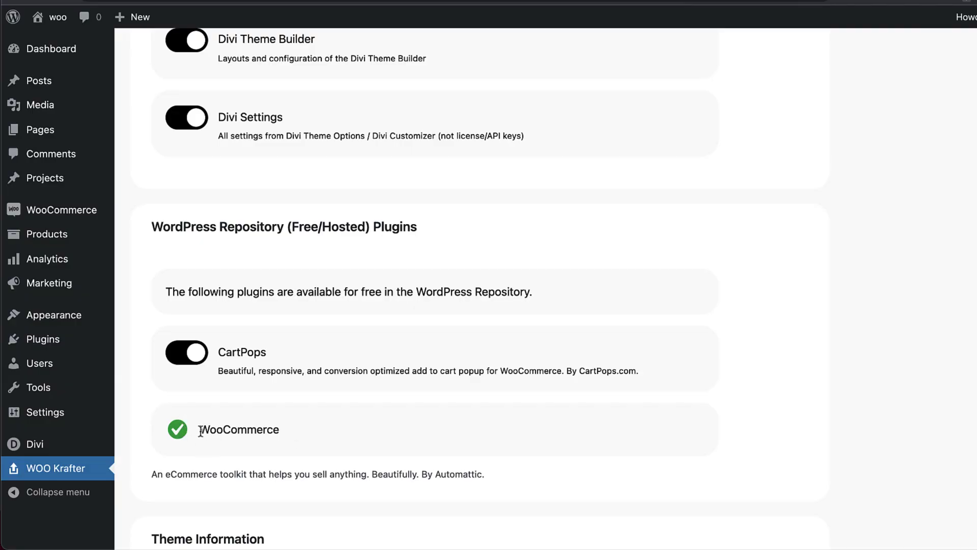
scroll(309, 410, "down", 11)
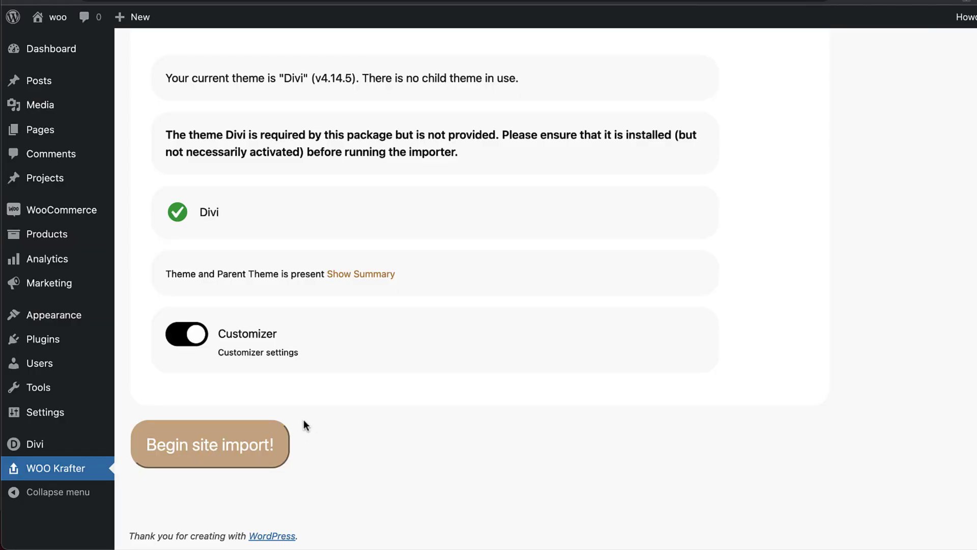
Step: Begin the site package import, then deactivate and delete WOO Krafter, leaving CartPops and WooCommerce
left_click(209, 452)
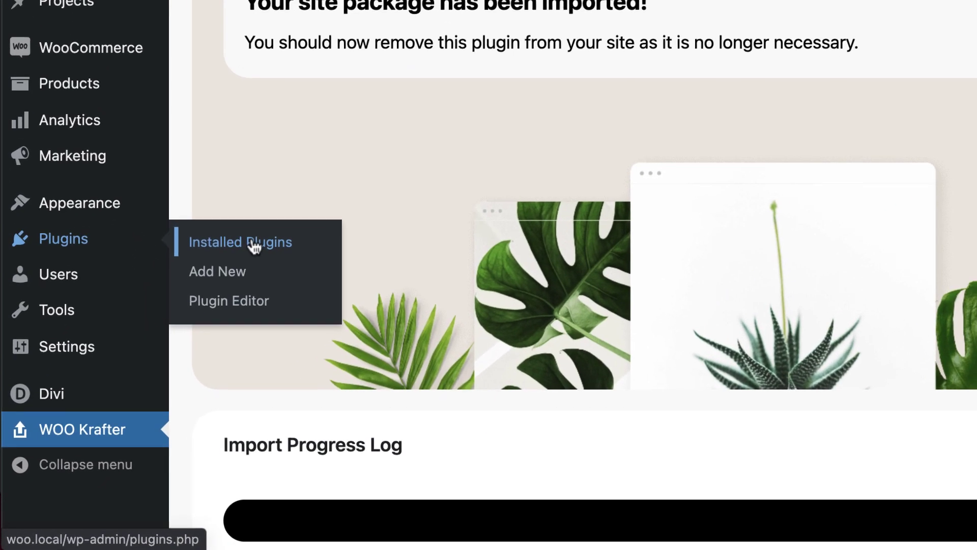
left_click(216, 304)
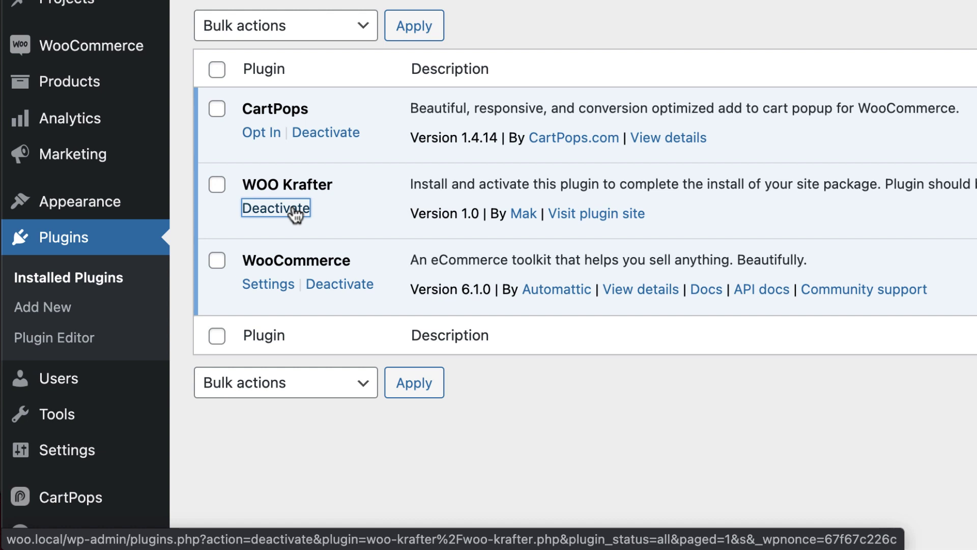
left_click(295, 210)
left_click(329, 267)
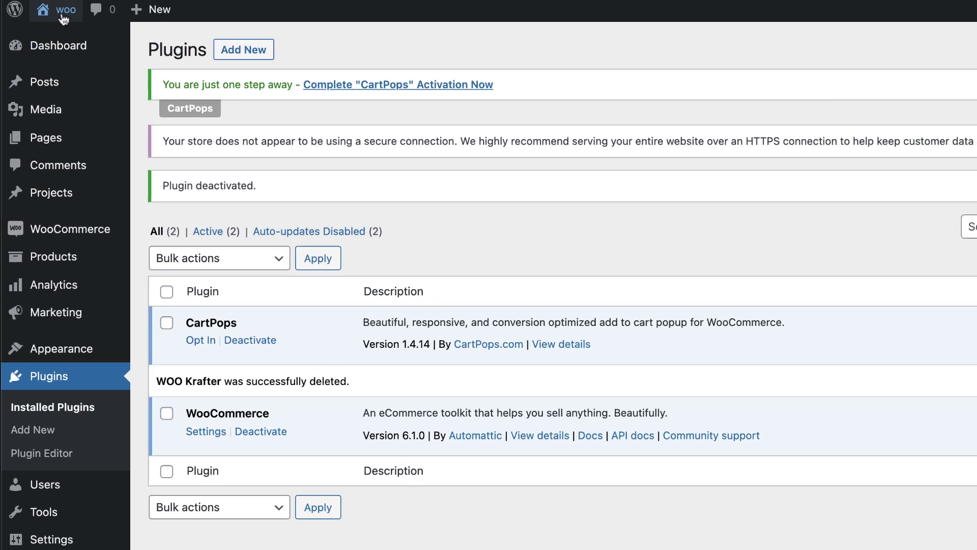
mouse_move(76, 99)
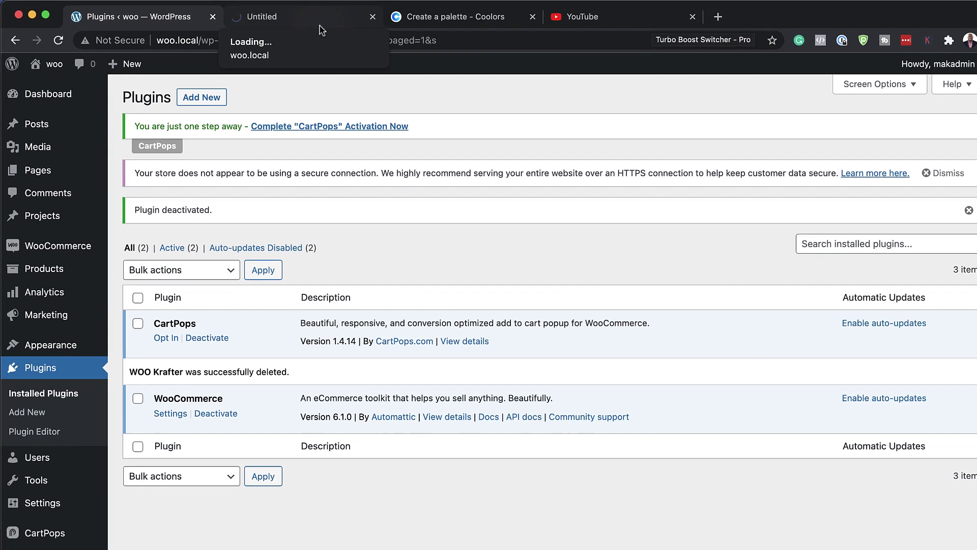
Step: Visit the restyled Woo Krafter storefront in a new tab and scroll its homepage from hero to footer
left_click(555, 33)
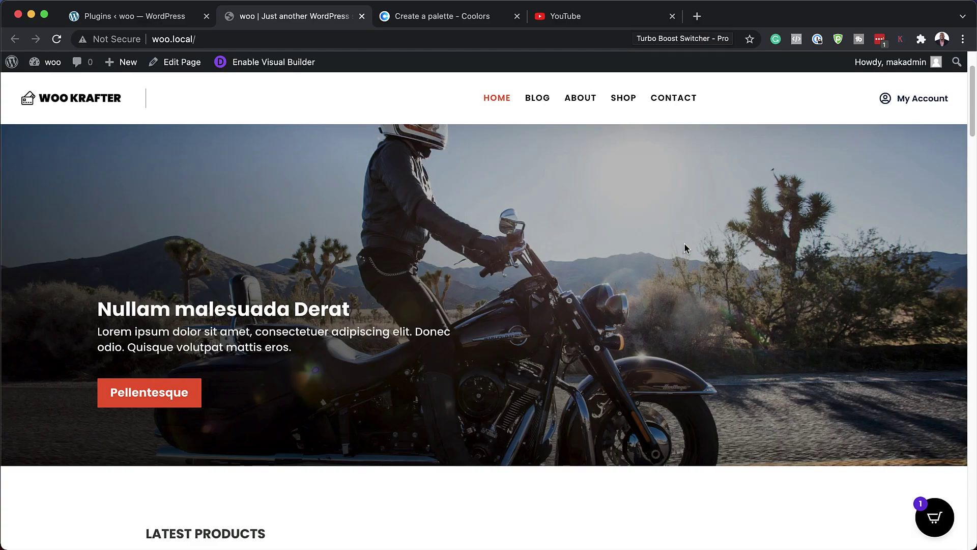
scroll(684, 245, "down", 5)
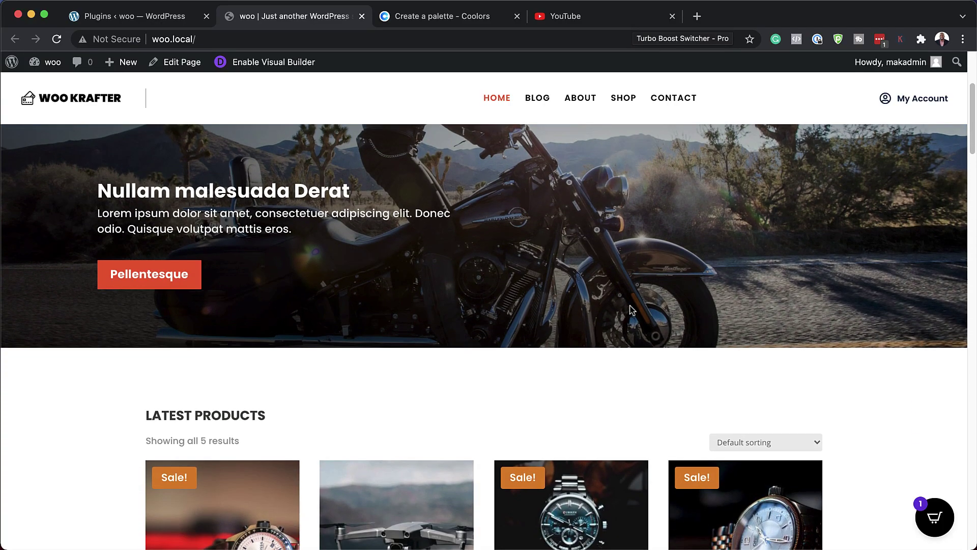
scroll(631, 310, "down", 4)
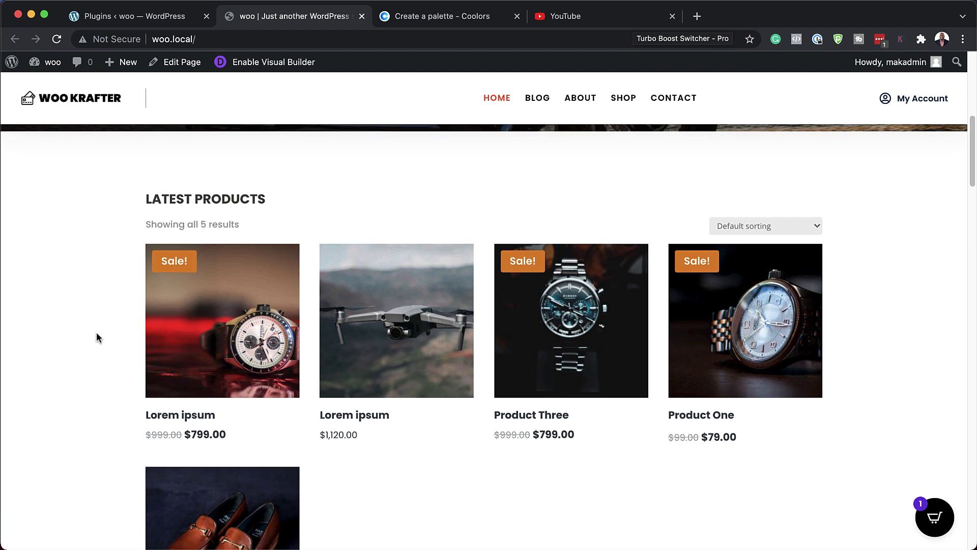
scroll(97, 333, "down", 7)
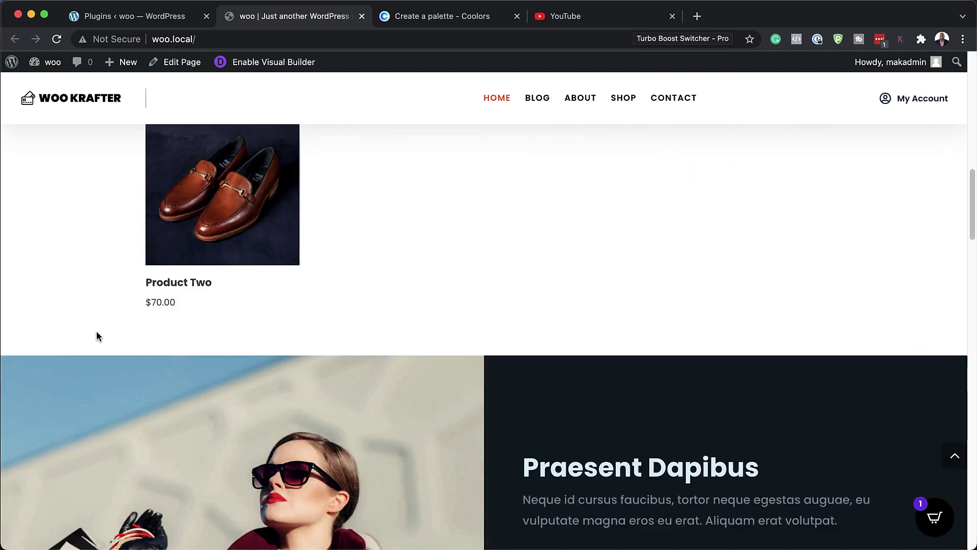
scroll(97, 333, "down", 5)
scroll(228, 356, "down", 2)
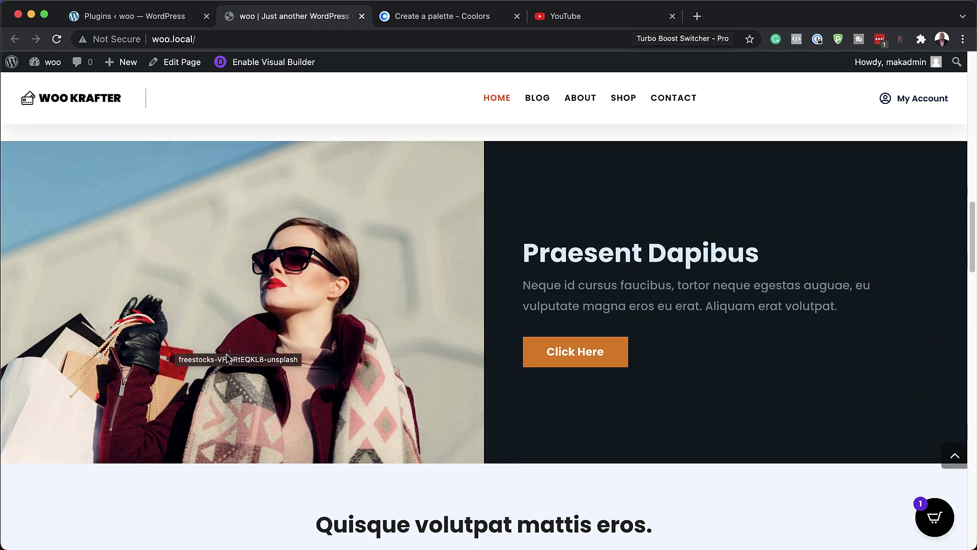
scroll(228, 358, "down", 10)
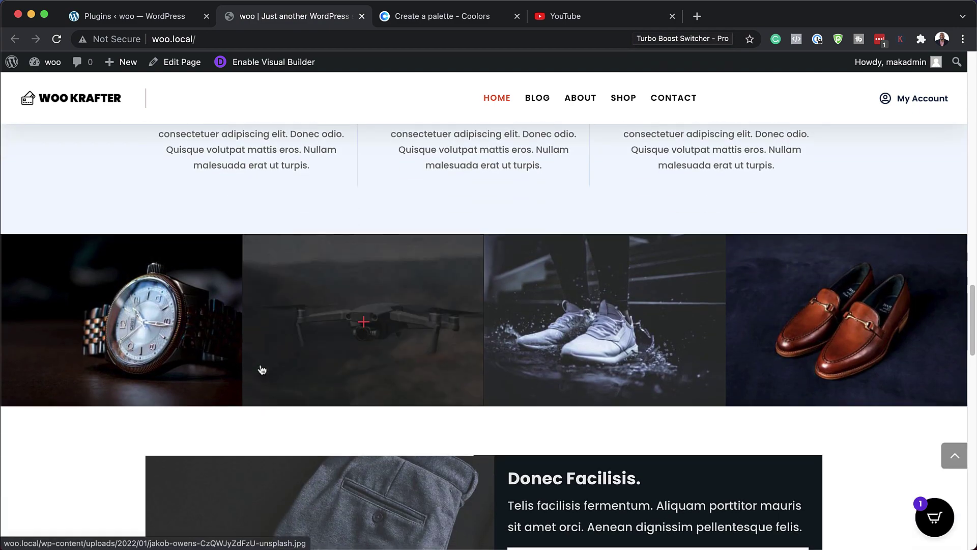
scroll(261, 368, "down", 5)
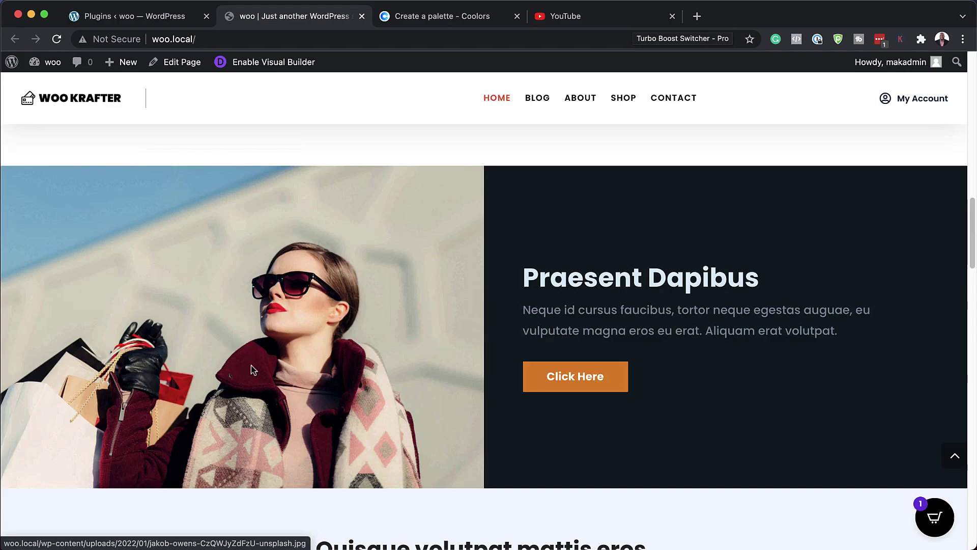
scroll(165, 95, "up", 2)
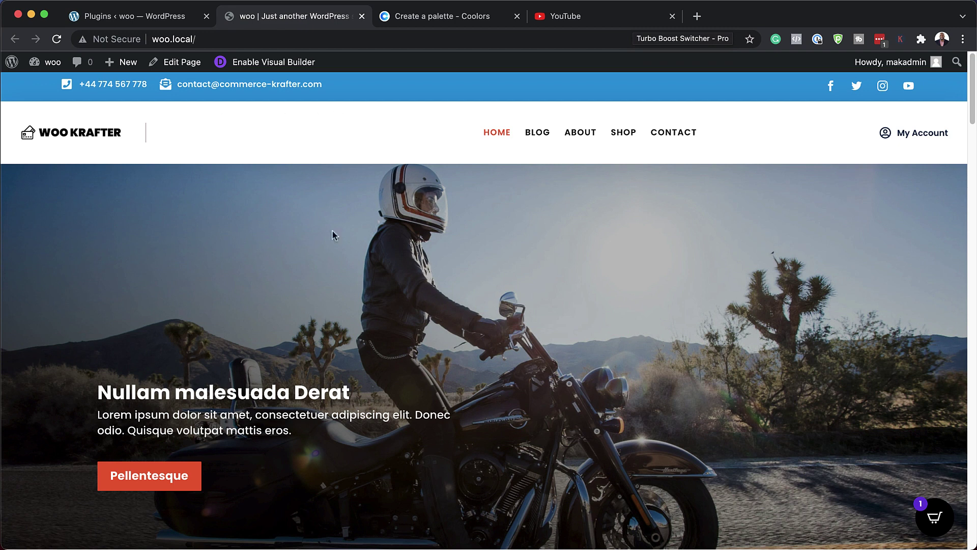
scroll(334, 374, "down", 20)
scroll(334, 377, "down", 20)
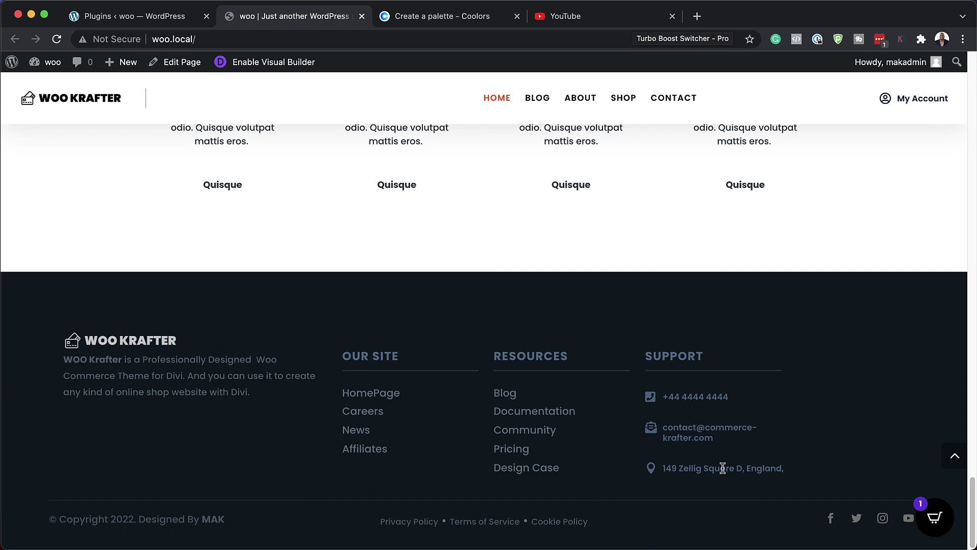
scroll(465, 426, "up", 20)
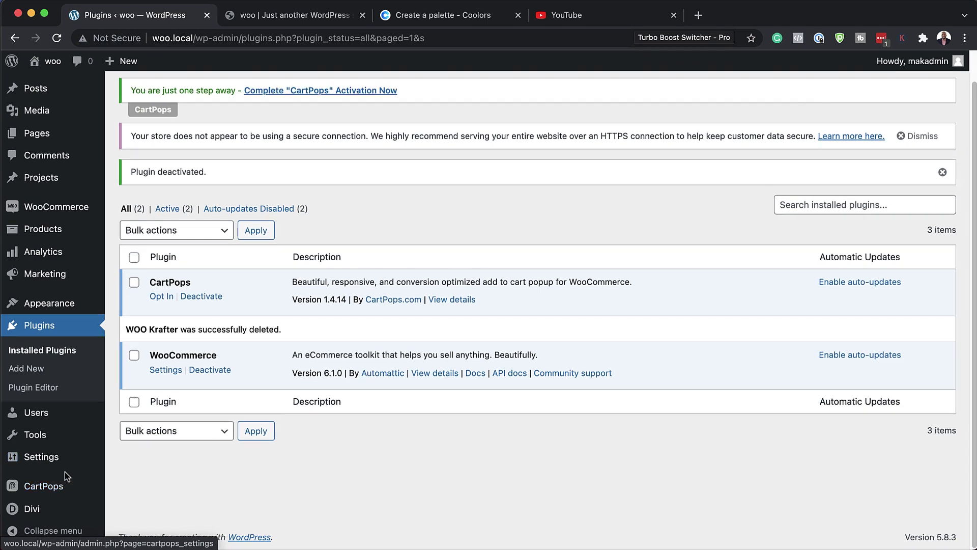
Step: Open Divi Theme Builder and browse the imported Woo Pages, Cart, Checkout, Shop and My Account templates
mouse_move(61, 530)
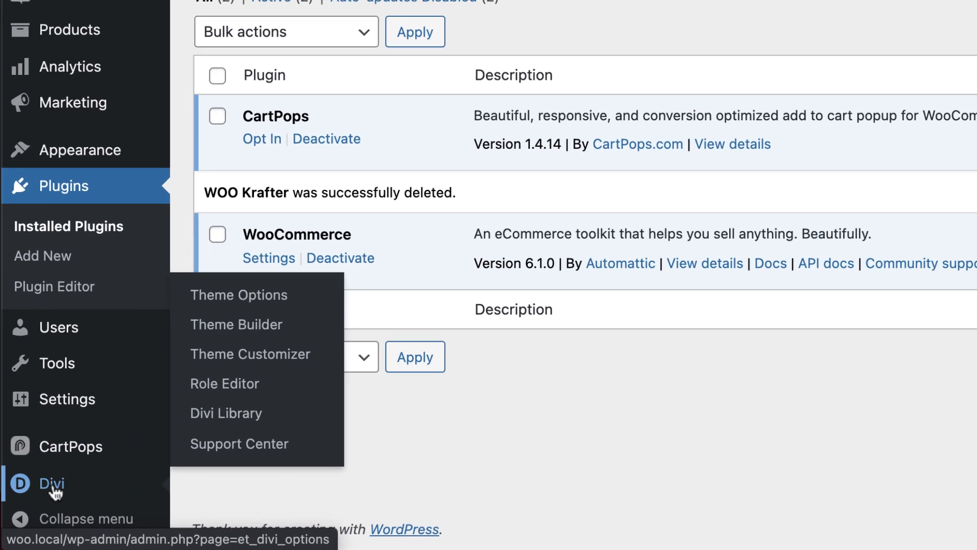
left_click(272, 336)
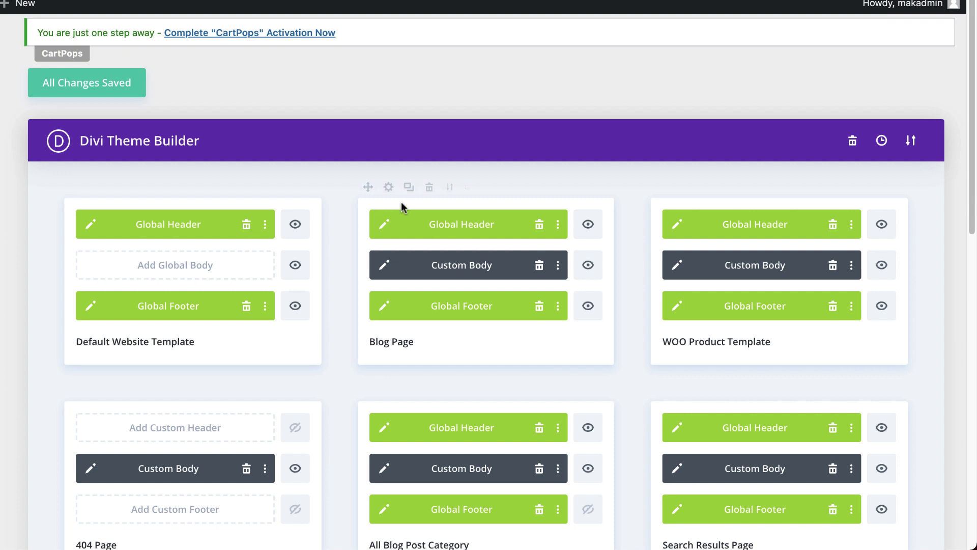
scroll(422, 330, "down", 1)
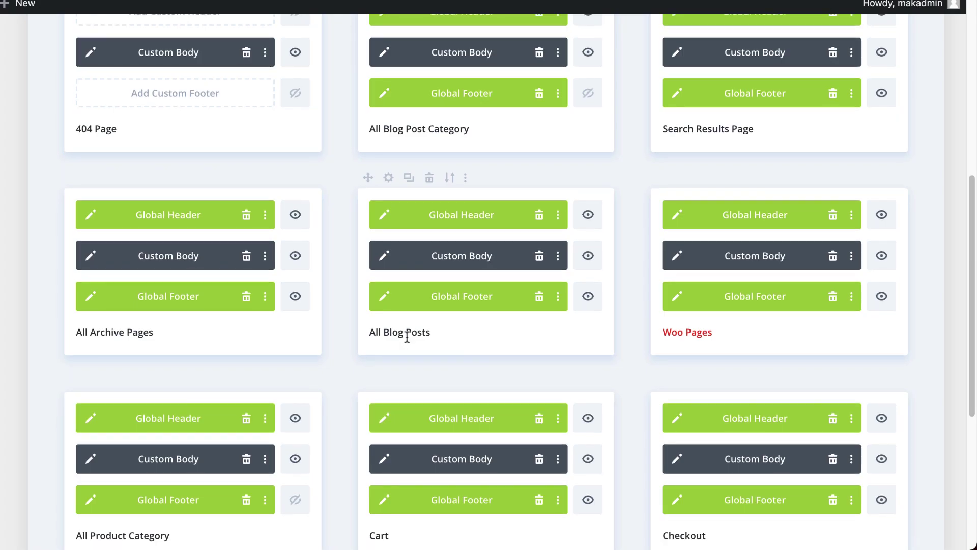
scroll(407, 336, "down", 5)
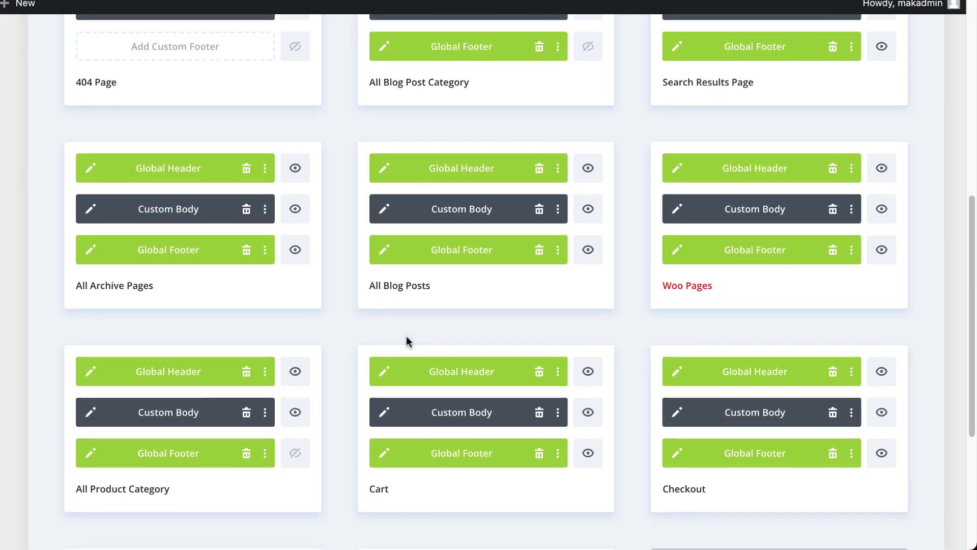
scroll(407, 338, "down", 5)
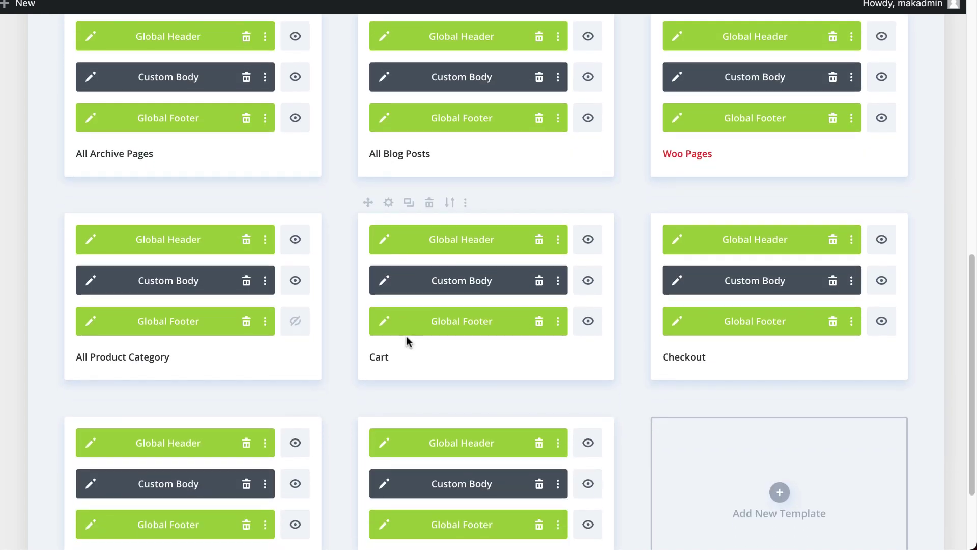
scroll(406, 335, "down", 1)
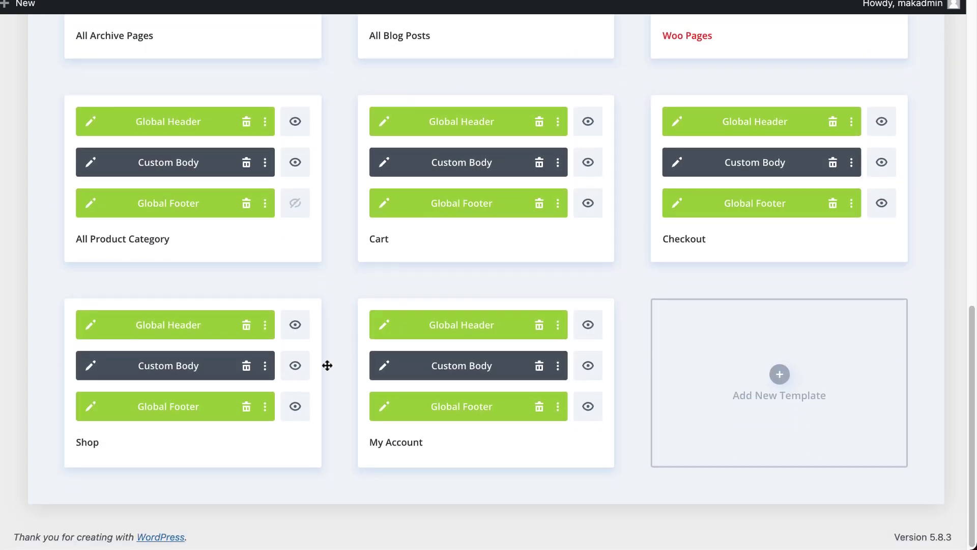